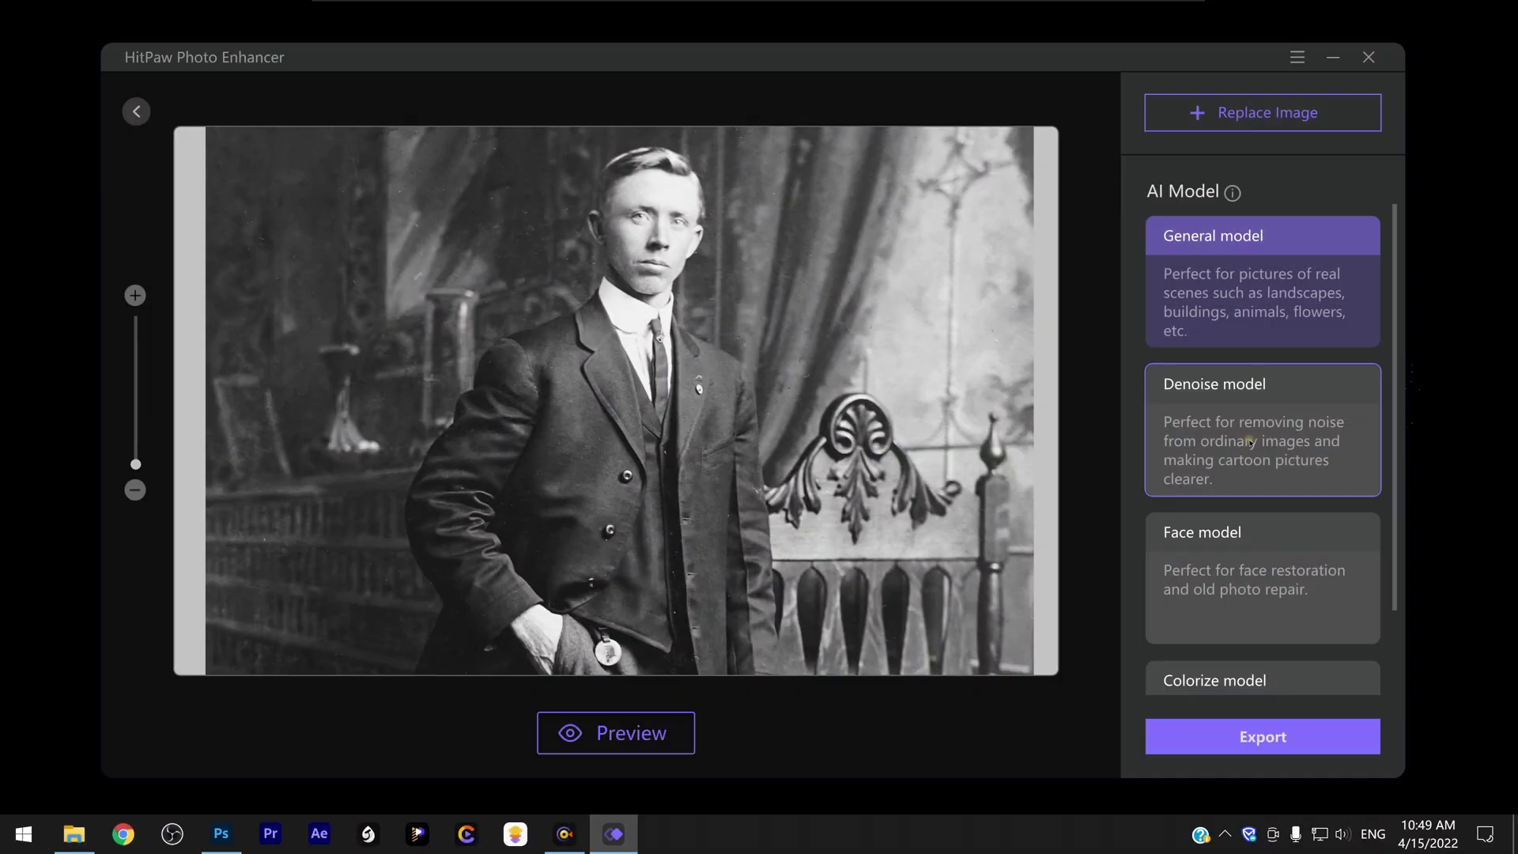
scroll(1242, 586, "down", 2)
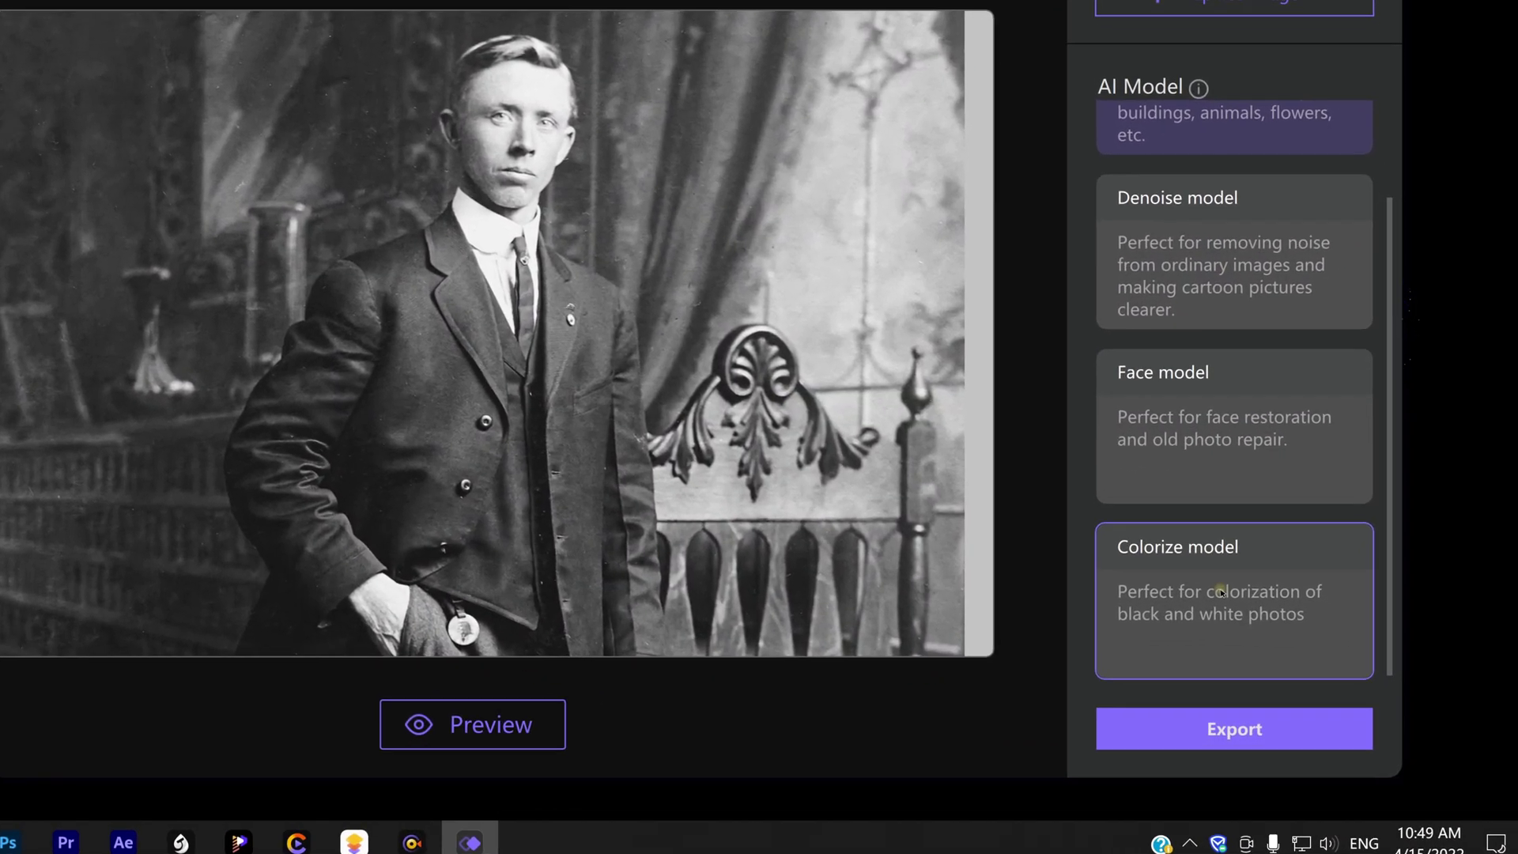
Apply the Colorize model to the man's black-and-white portrait
left_click(1243, 587)
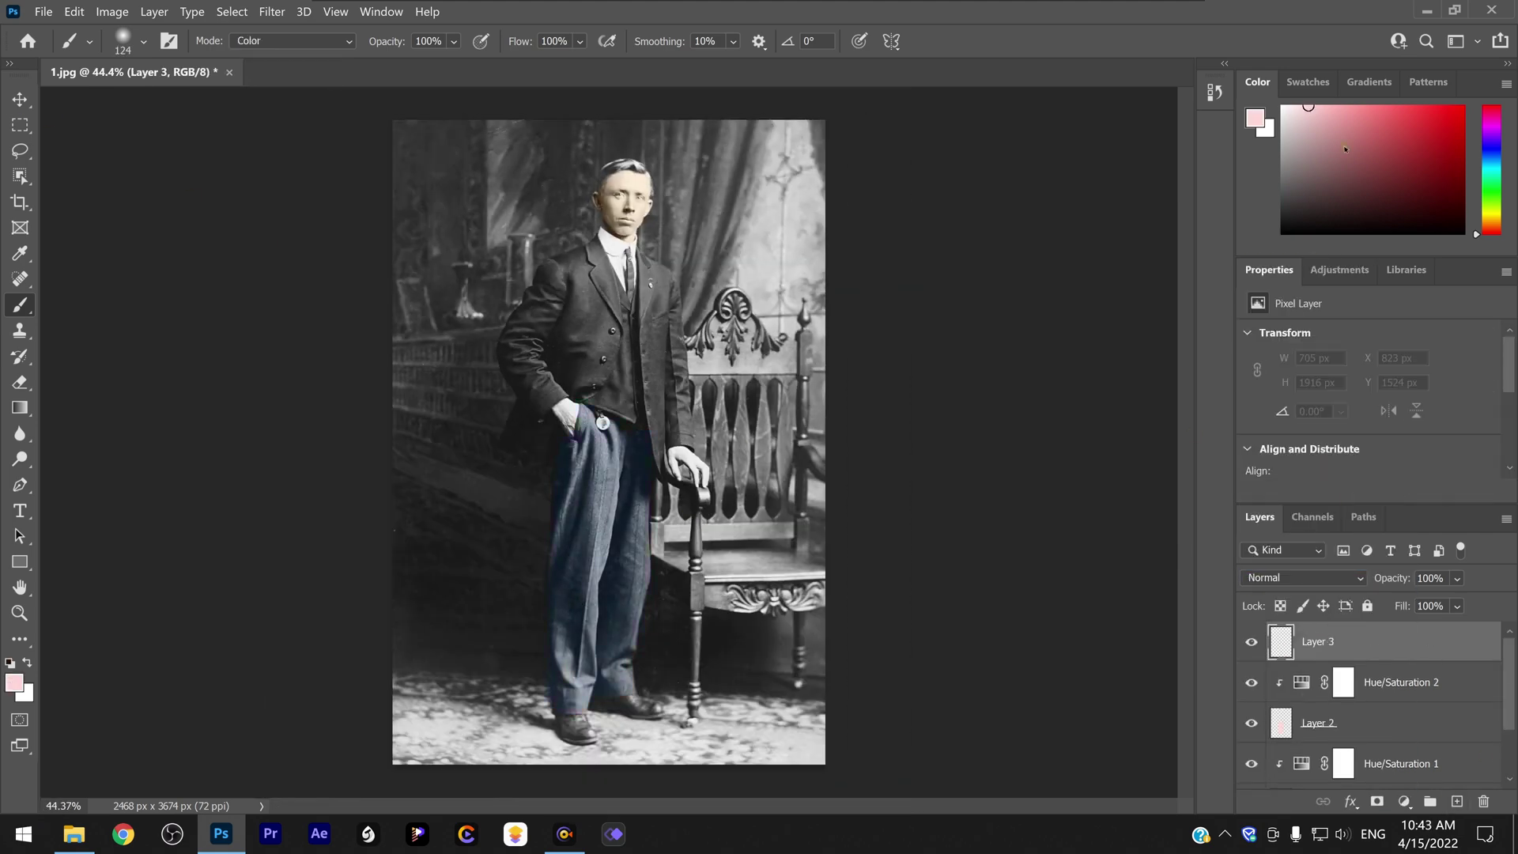
scroll(585, 312, "up", 2)
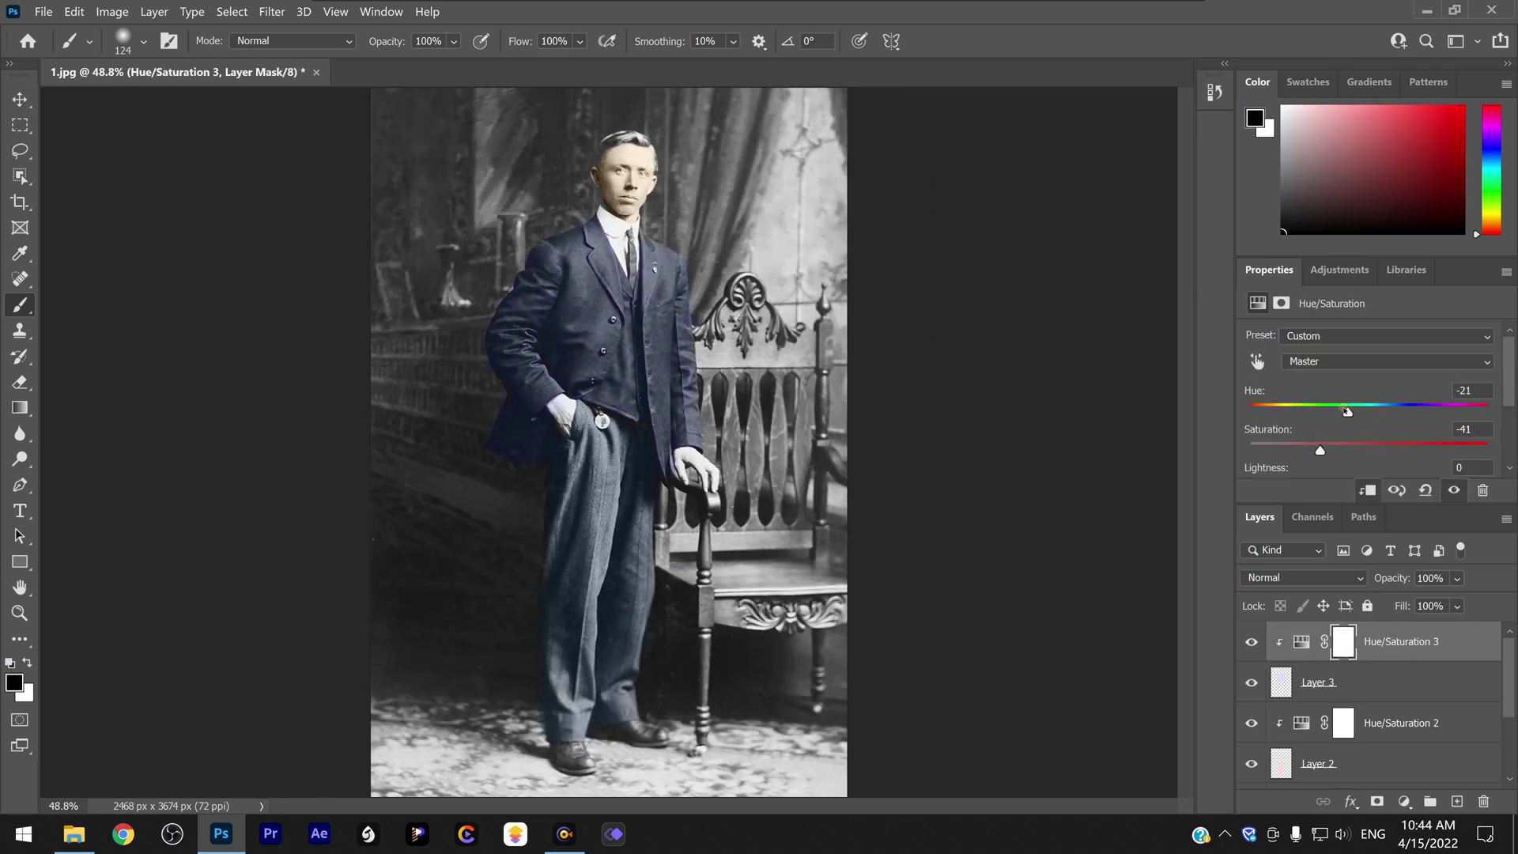
Switch to the Move tool (V) and minimize the Photoshop window
key("v")
scroll(669, 430, "down", 2)
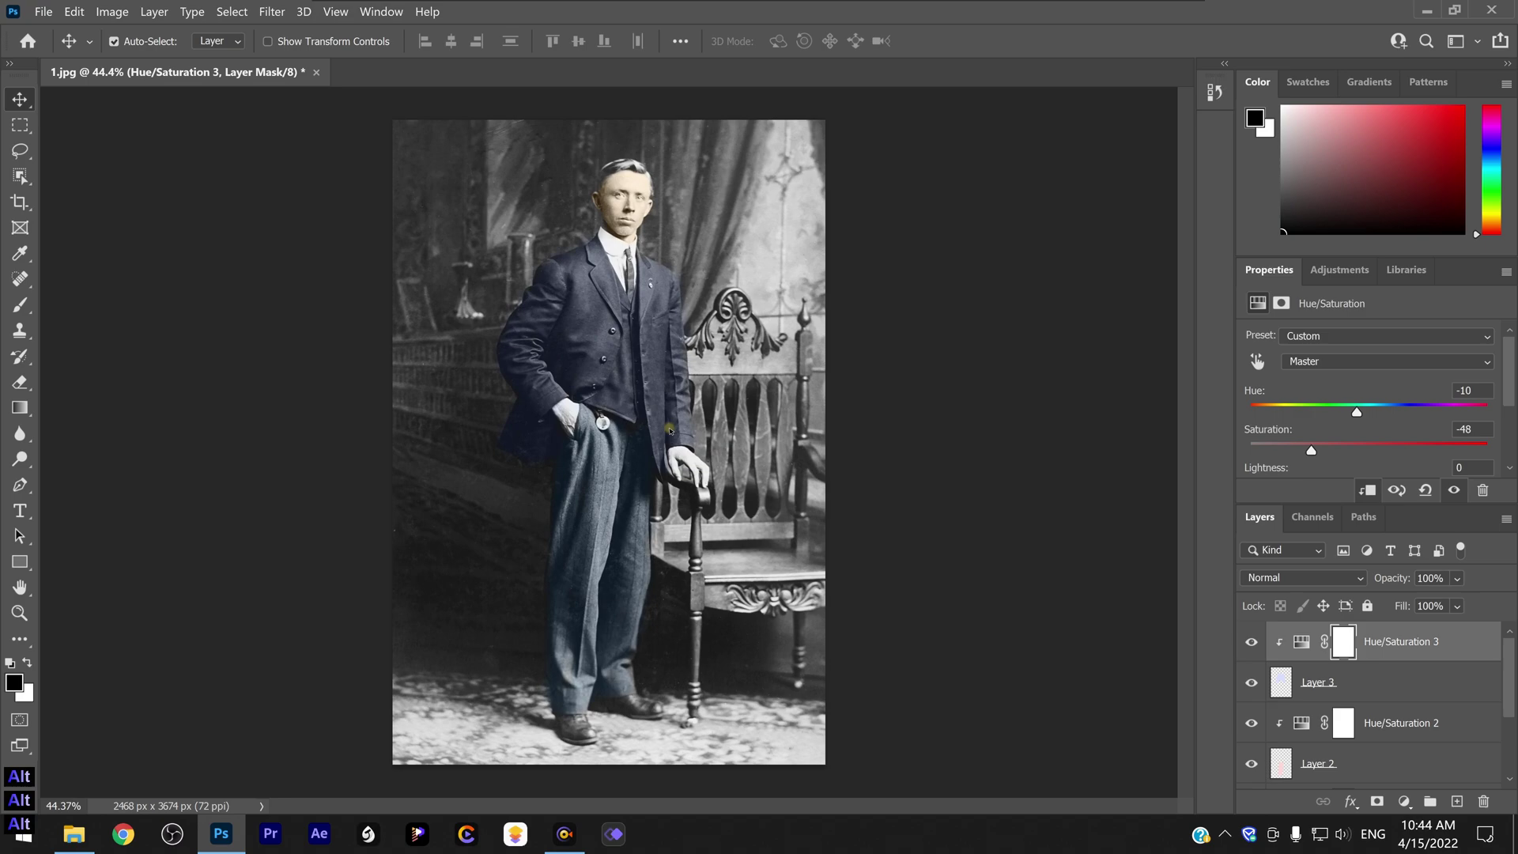
left_click(1420, 9)
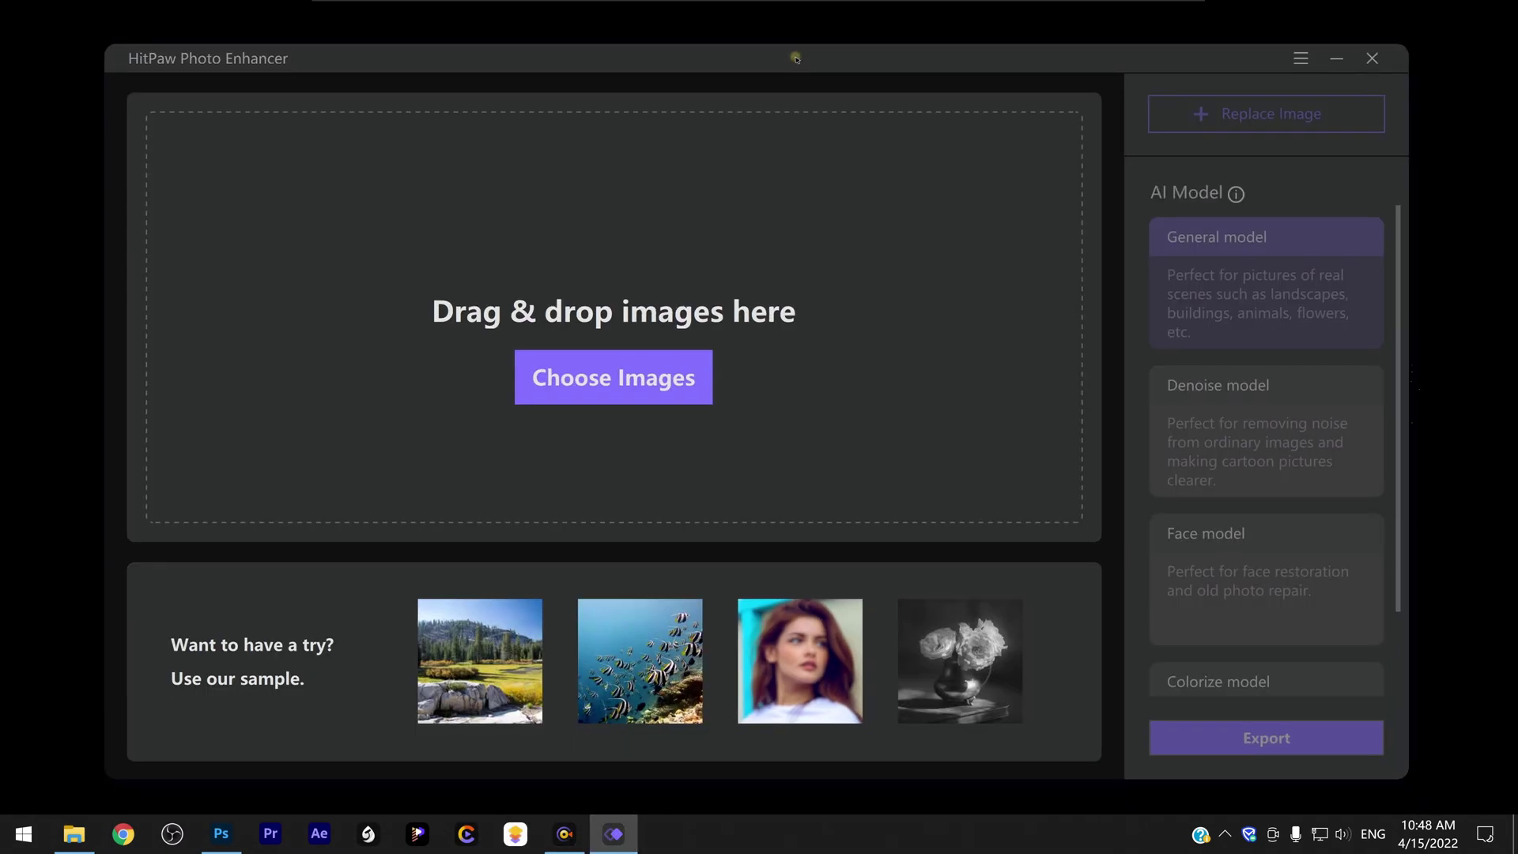
scroll(1262, 475, "down", 2)
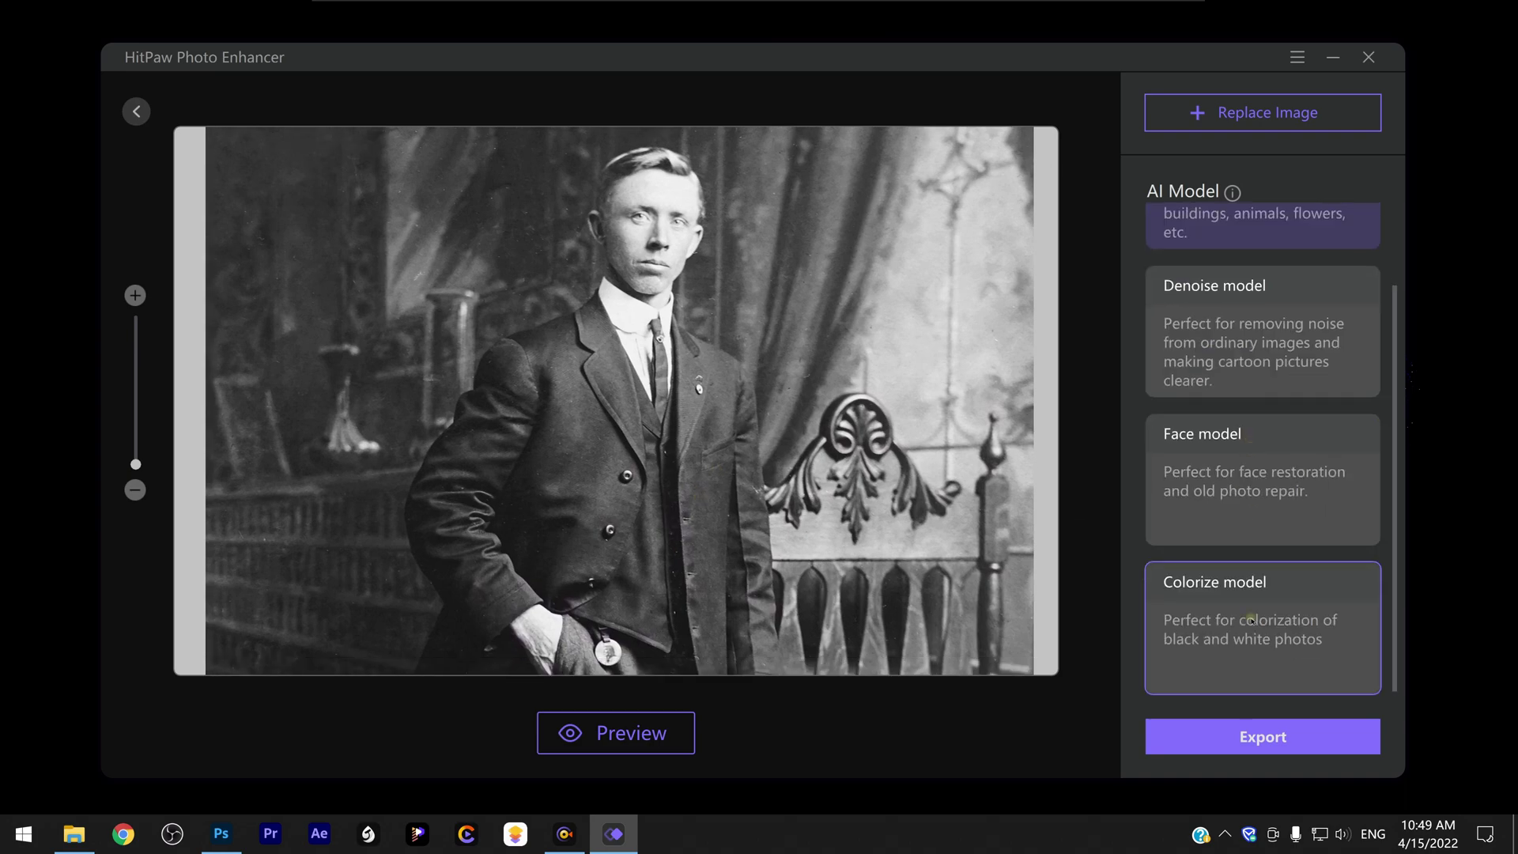
Colorize the man's portrait and preview it against the original
left_click(1251, 619)
left_click(630, 737)
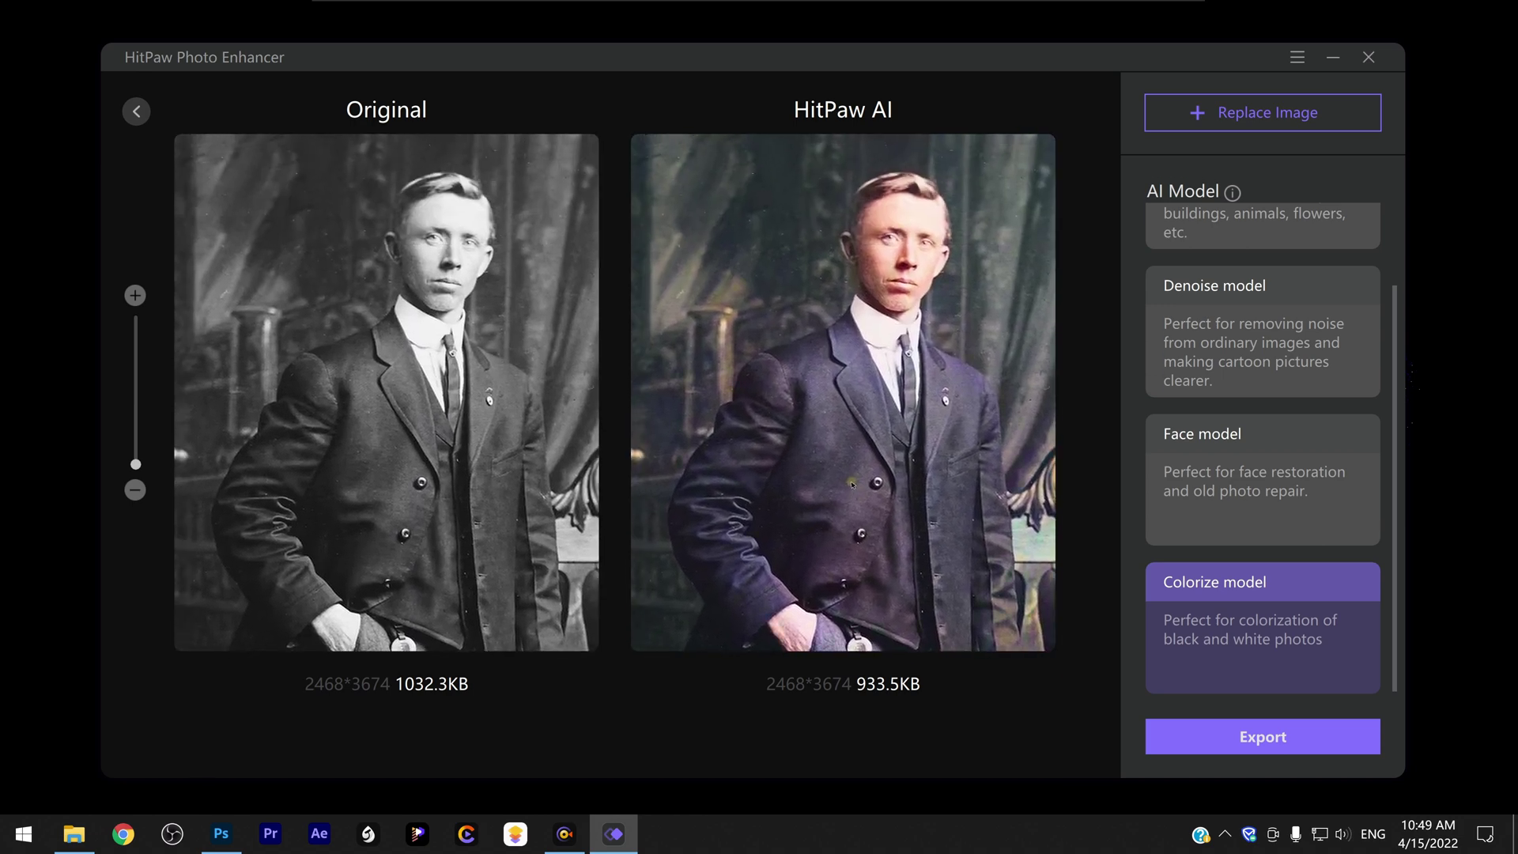
Colorize the skiers photo 2.jpg, pan across the group, then replace it with another photo
left_click(1221, 111)
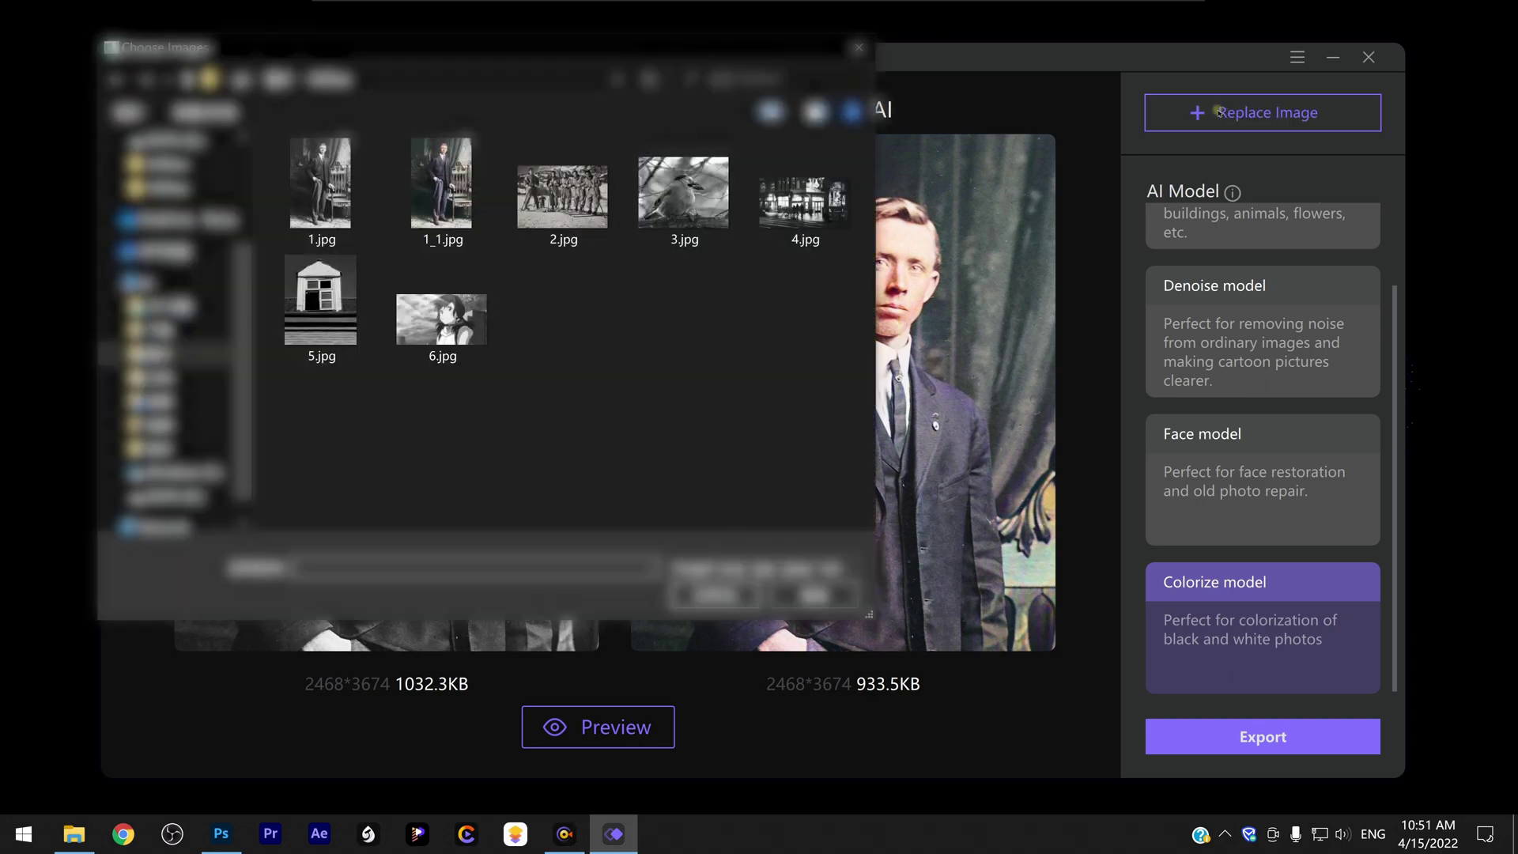
left_click(602, 237)
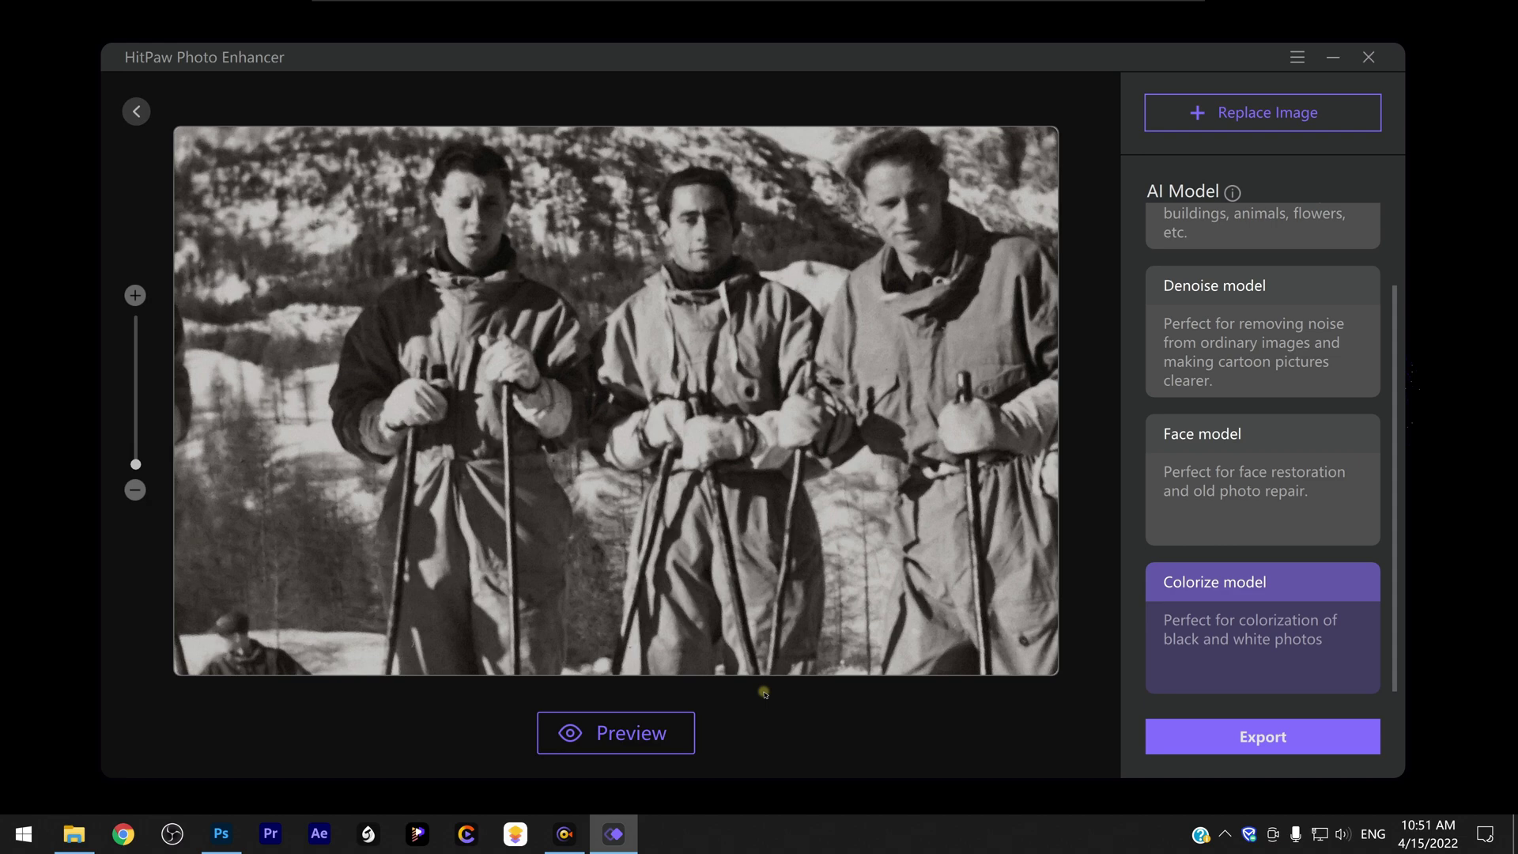
left_click(629, 732)
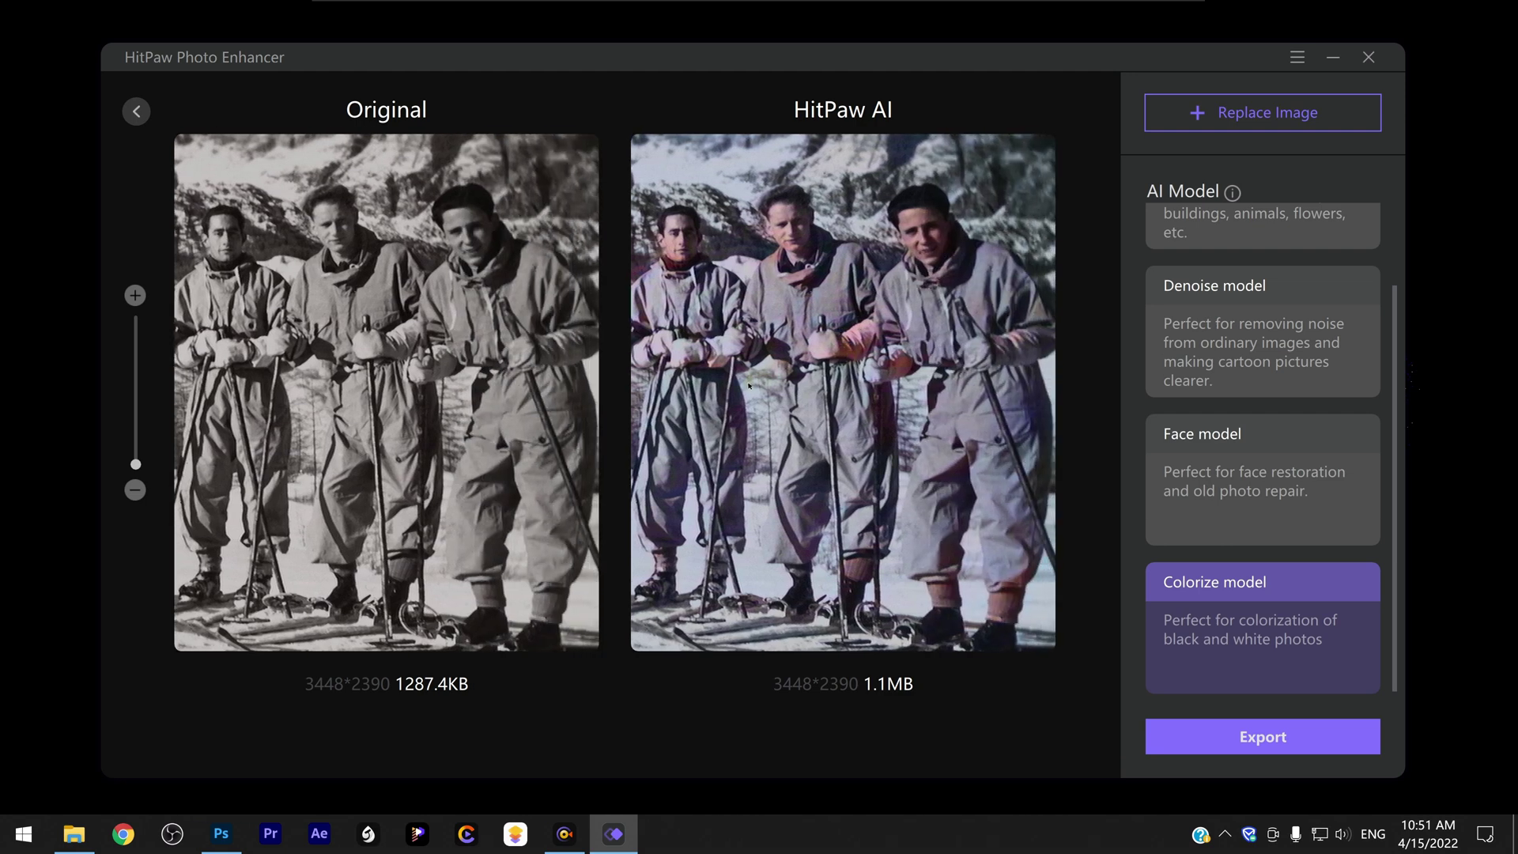
left_click_drag(749, 382, 1016, 348)
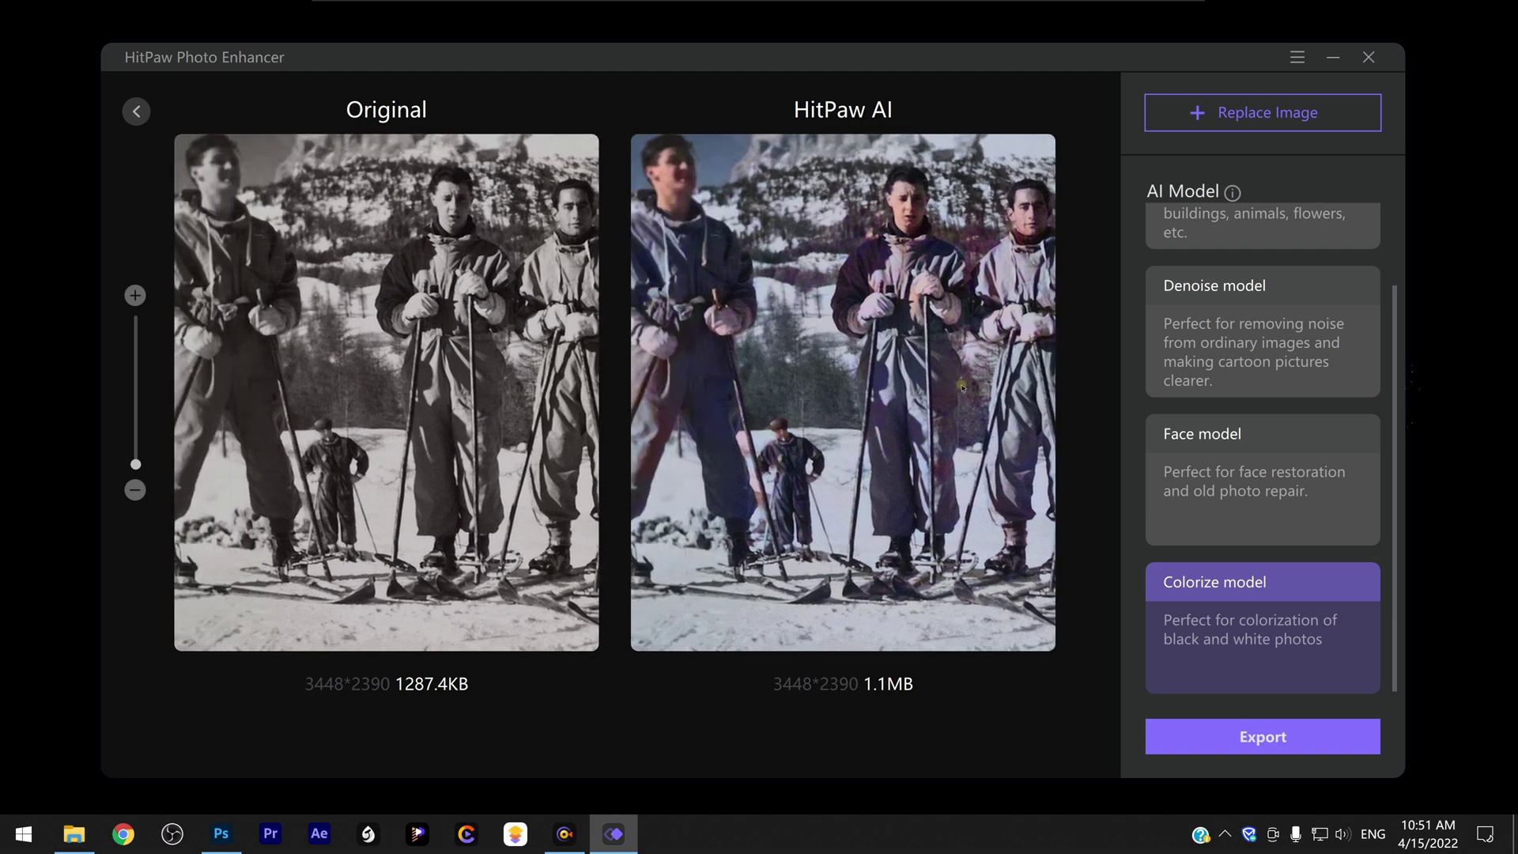
left_click_drag(951, 391, 696, 454)
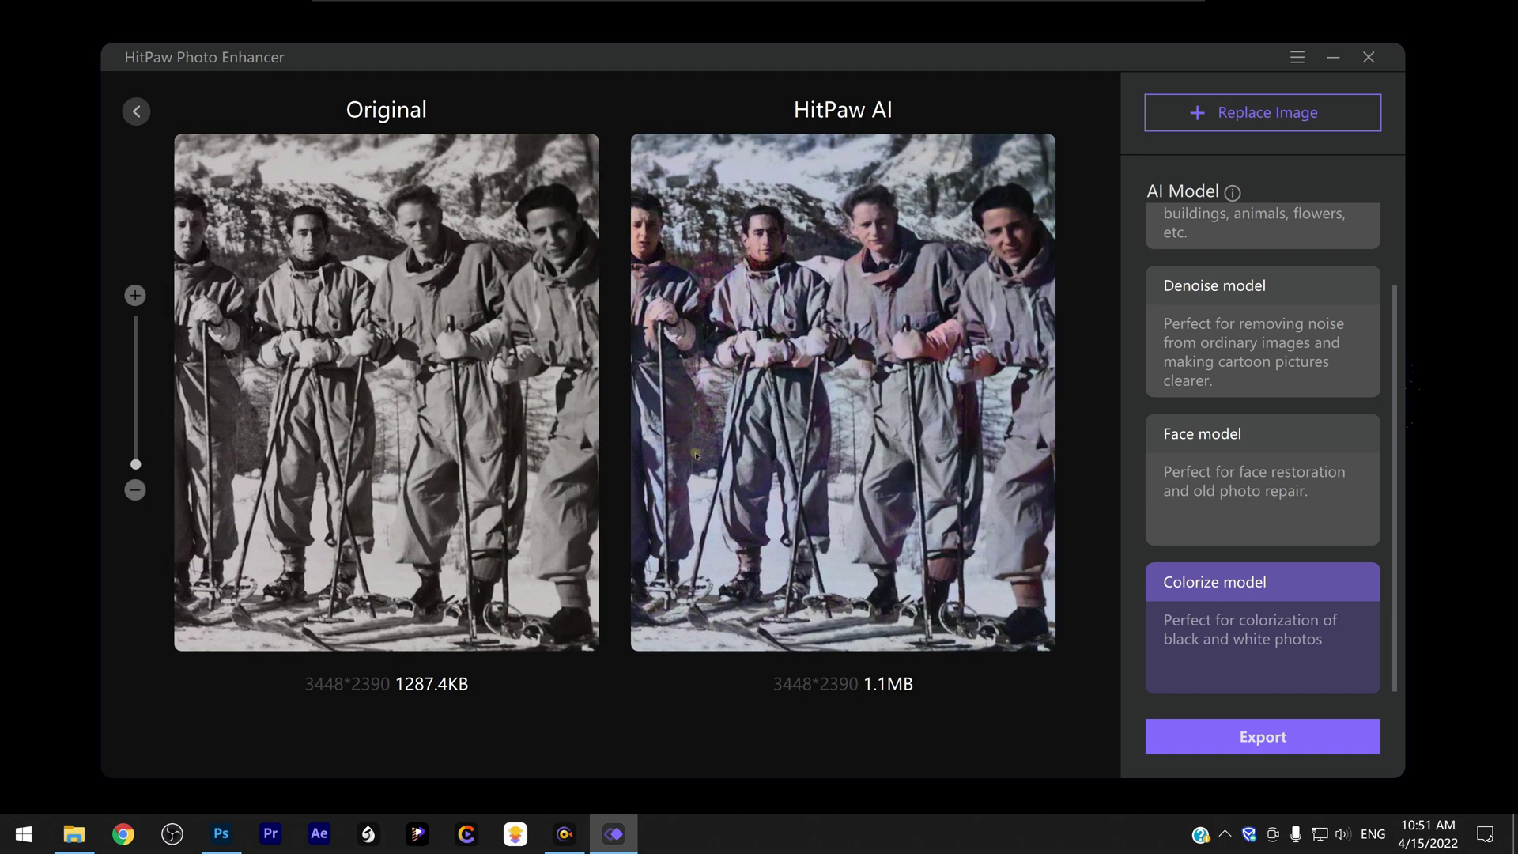
left_click_drag(978, 348, 848, 372)
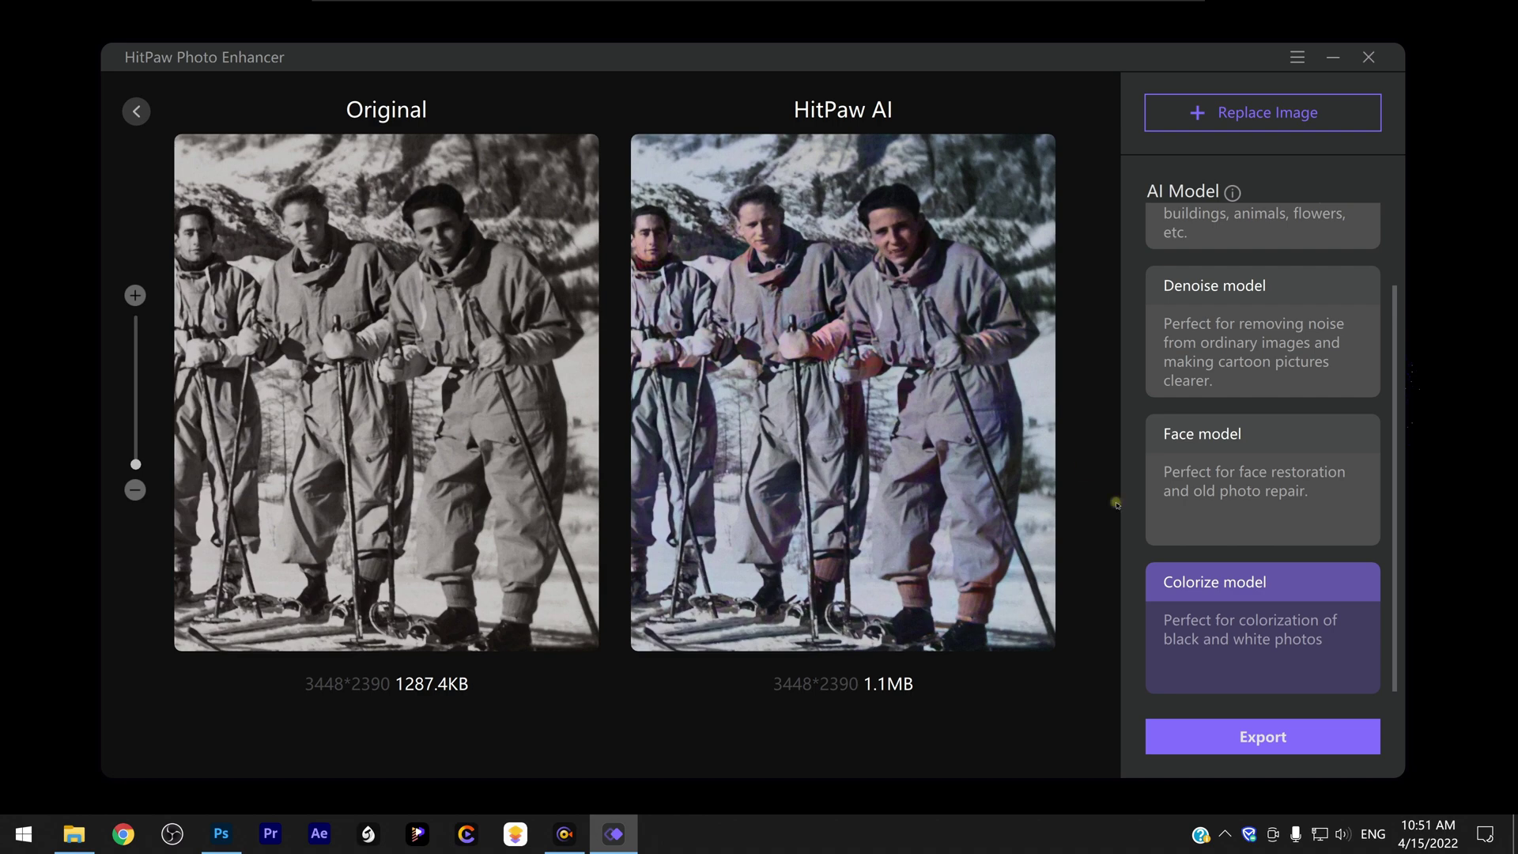
left_click(1263, 112)
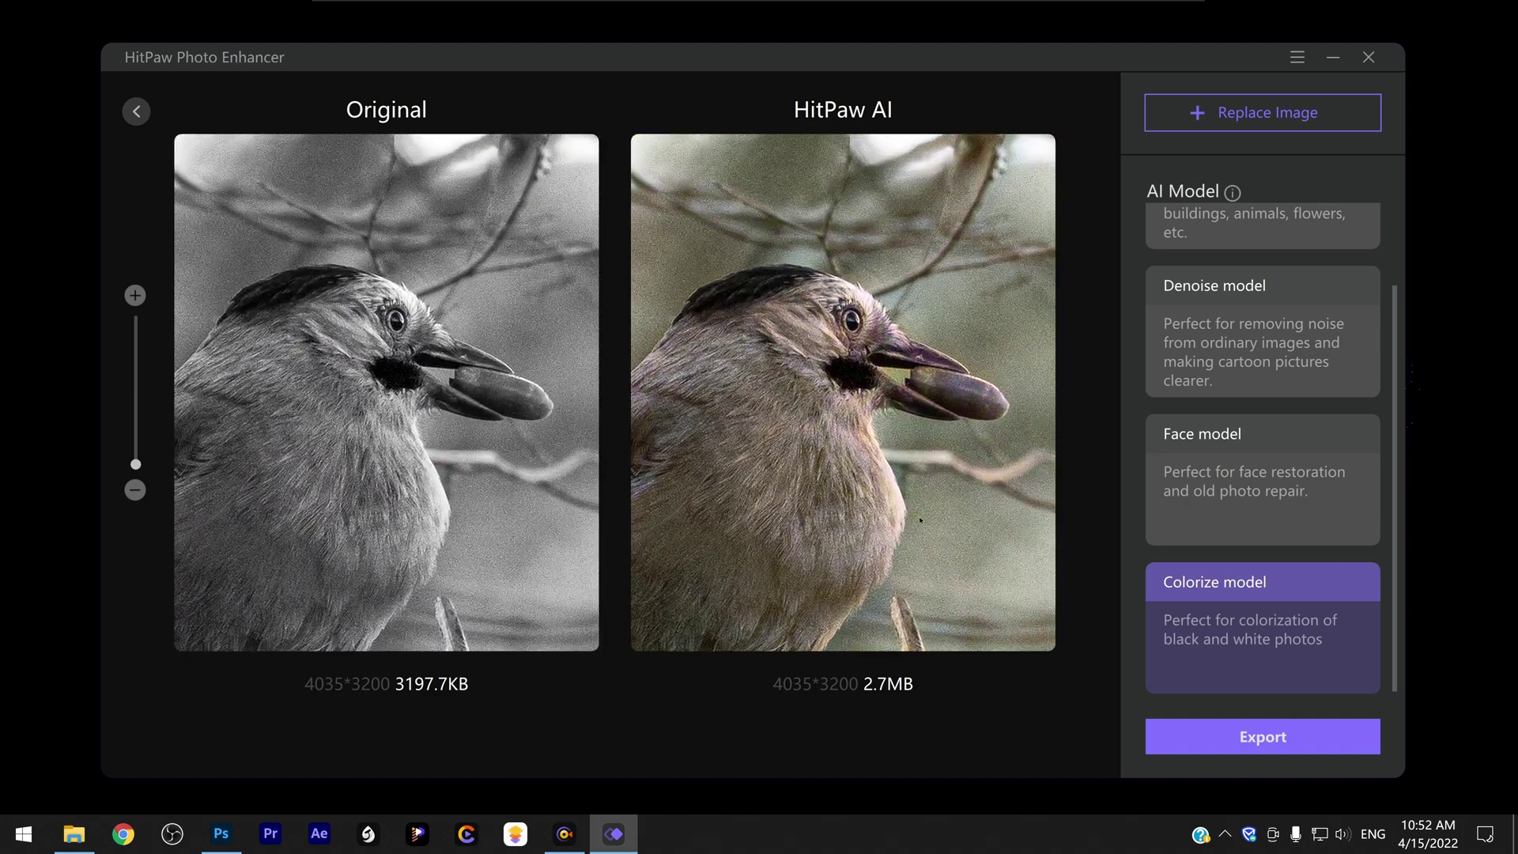
Preview Colorize results for the night shop-front photo and the wooden house photo
left_click(1198, 126)
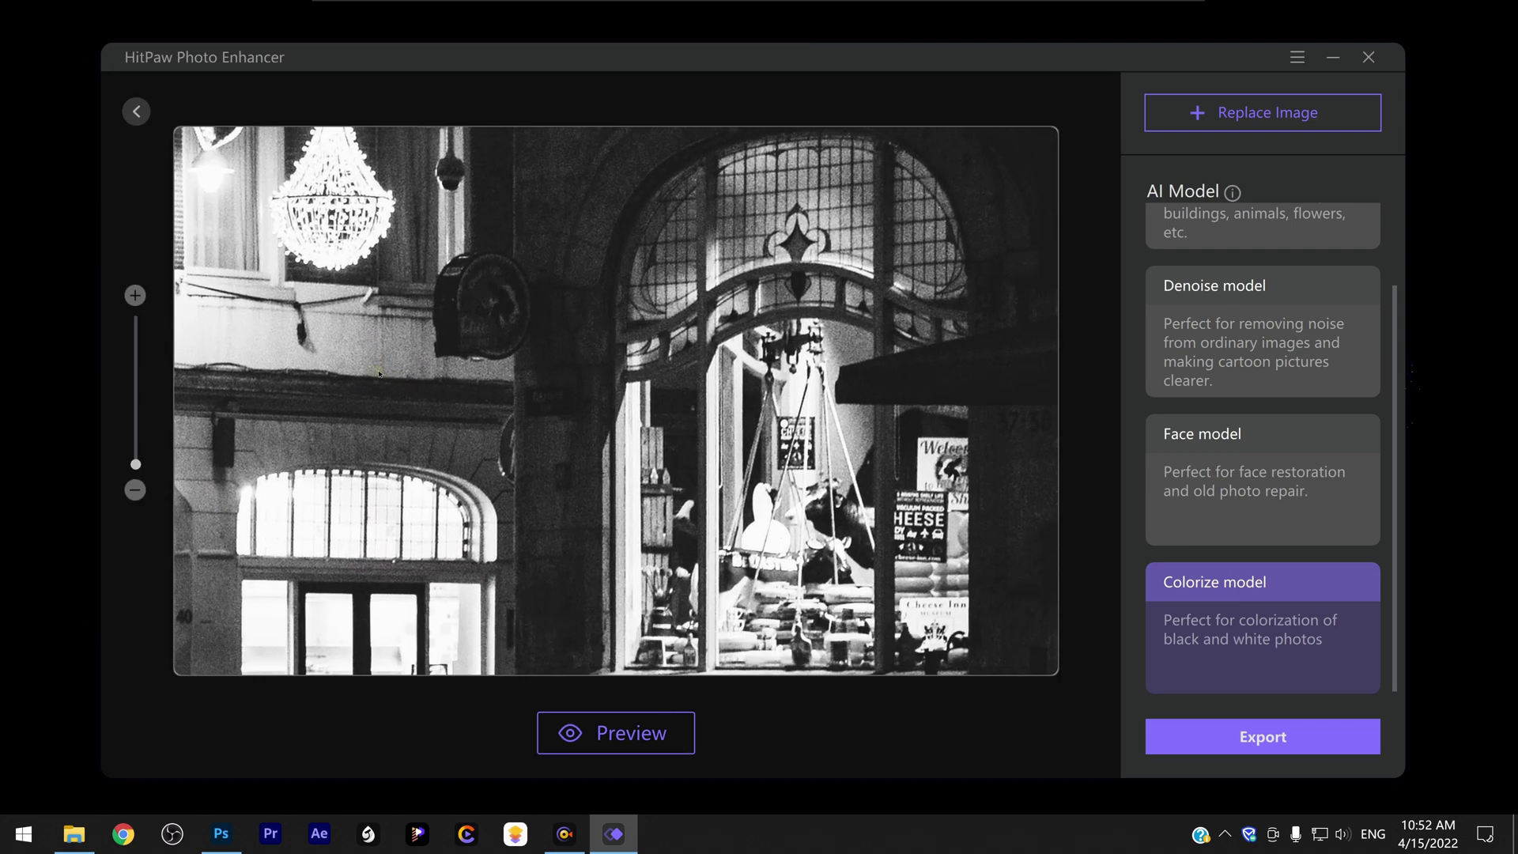
left_click(671, 729)
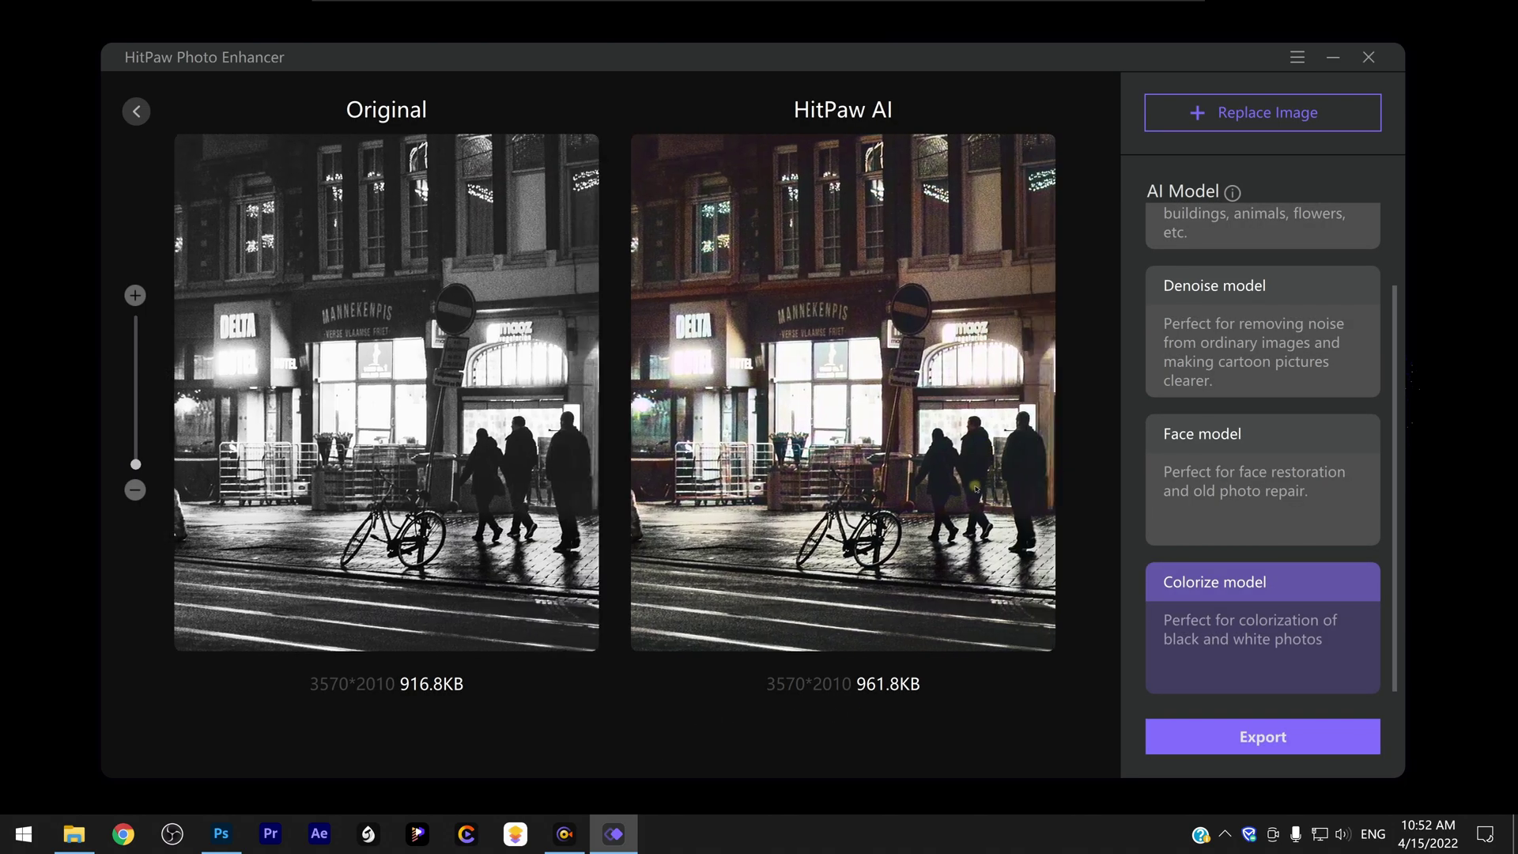
scroll(386, 392, "up", 2)
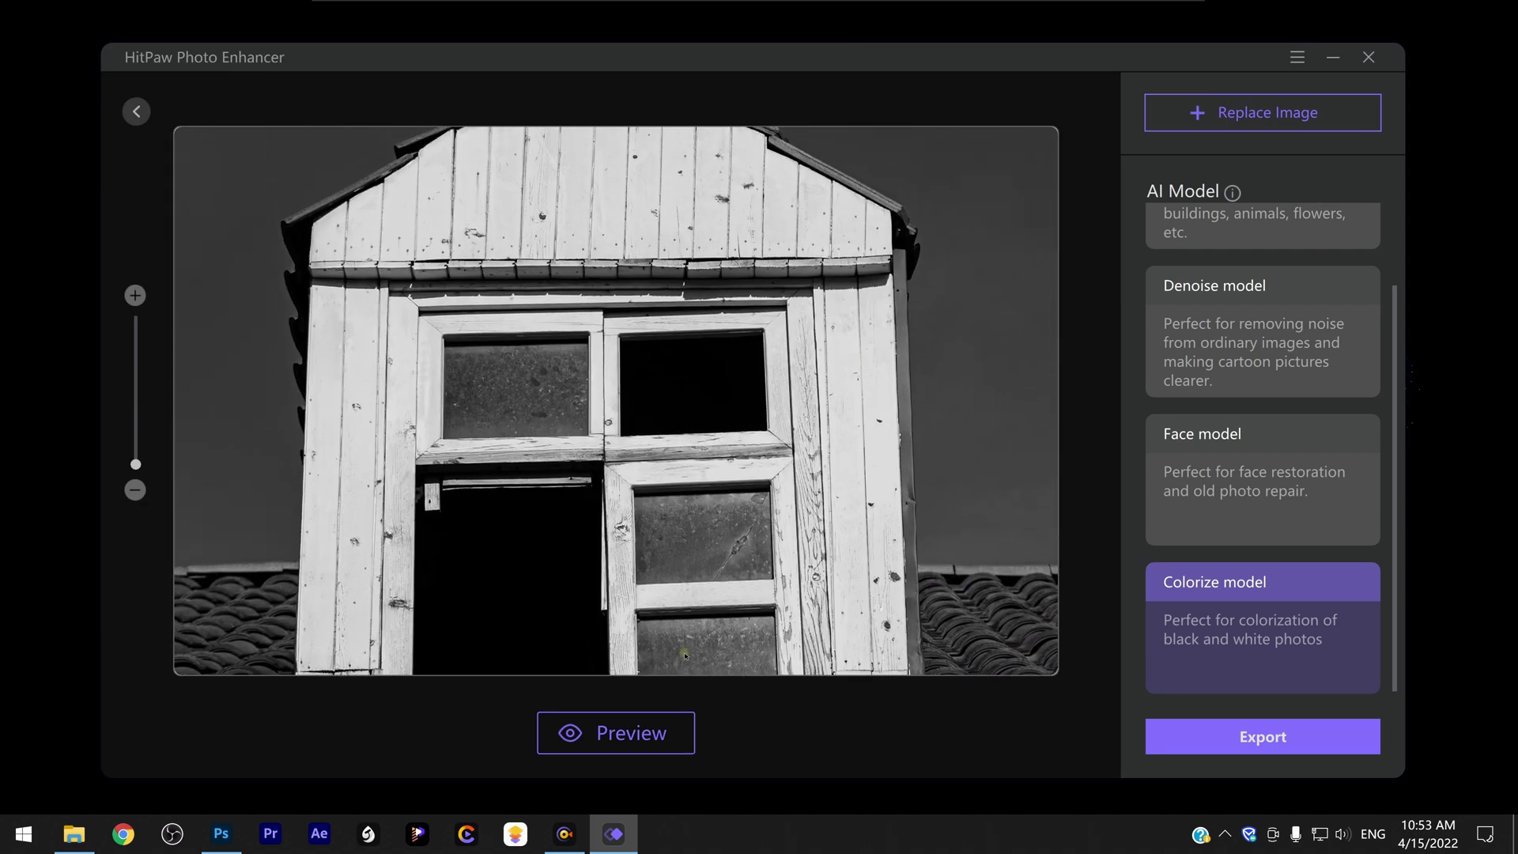
left_click(664, 732)
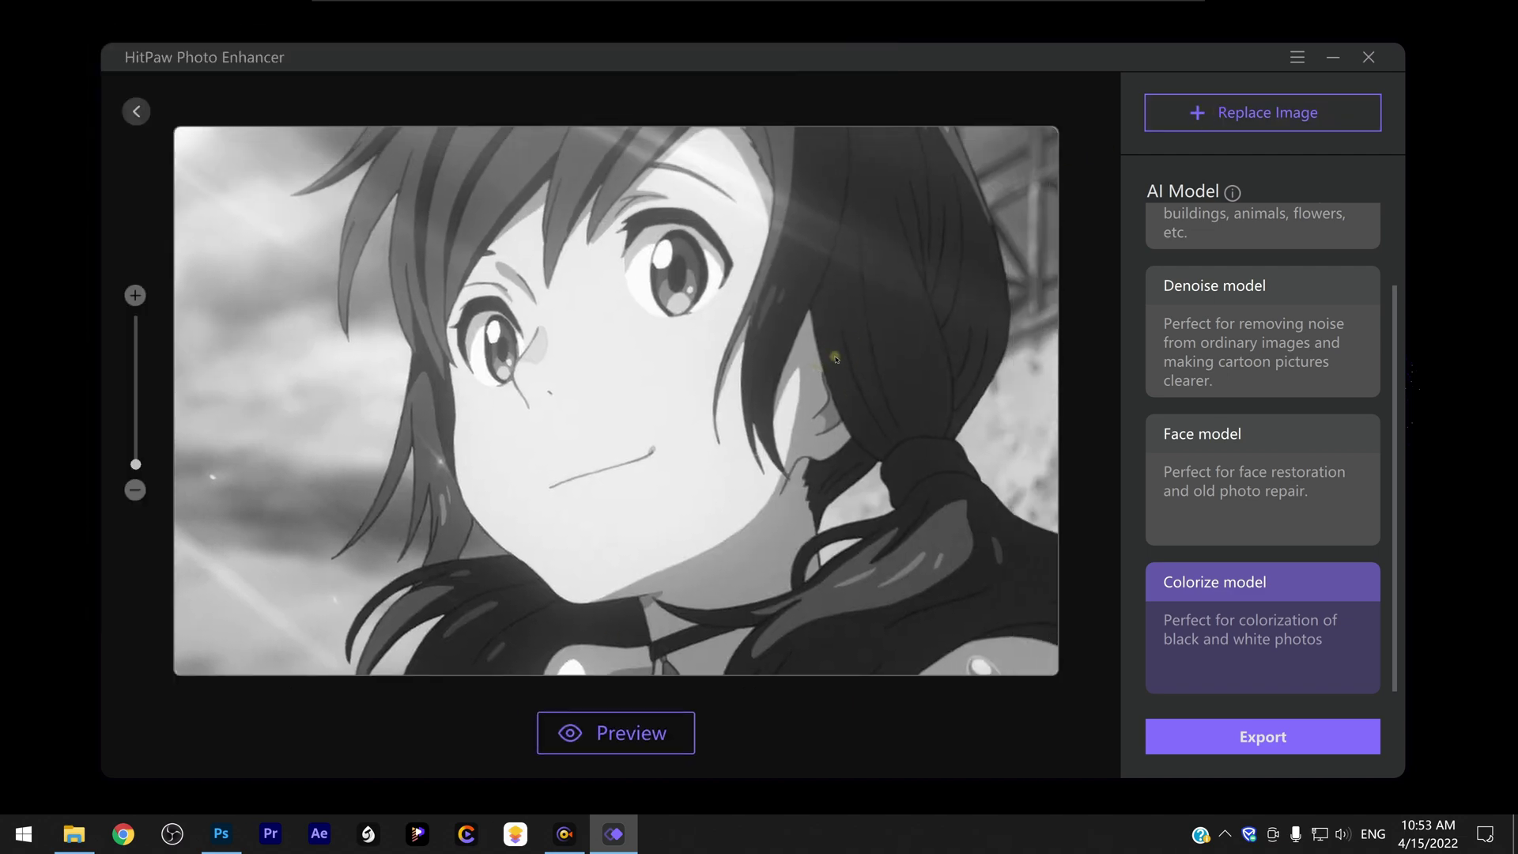
Colorize the anime girl image, giving her violet eyes and dark hair
left_click(668, 734)
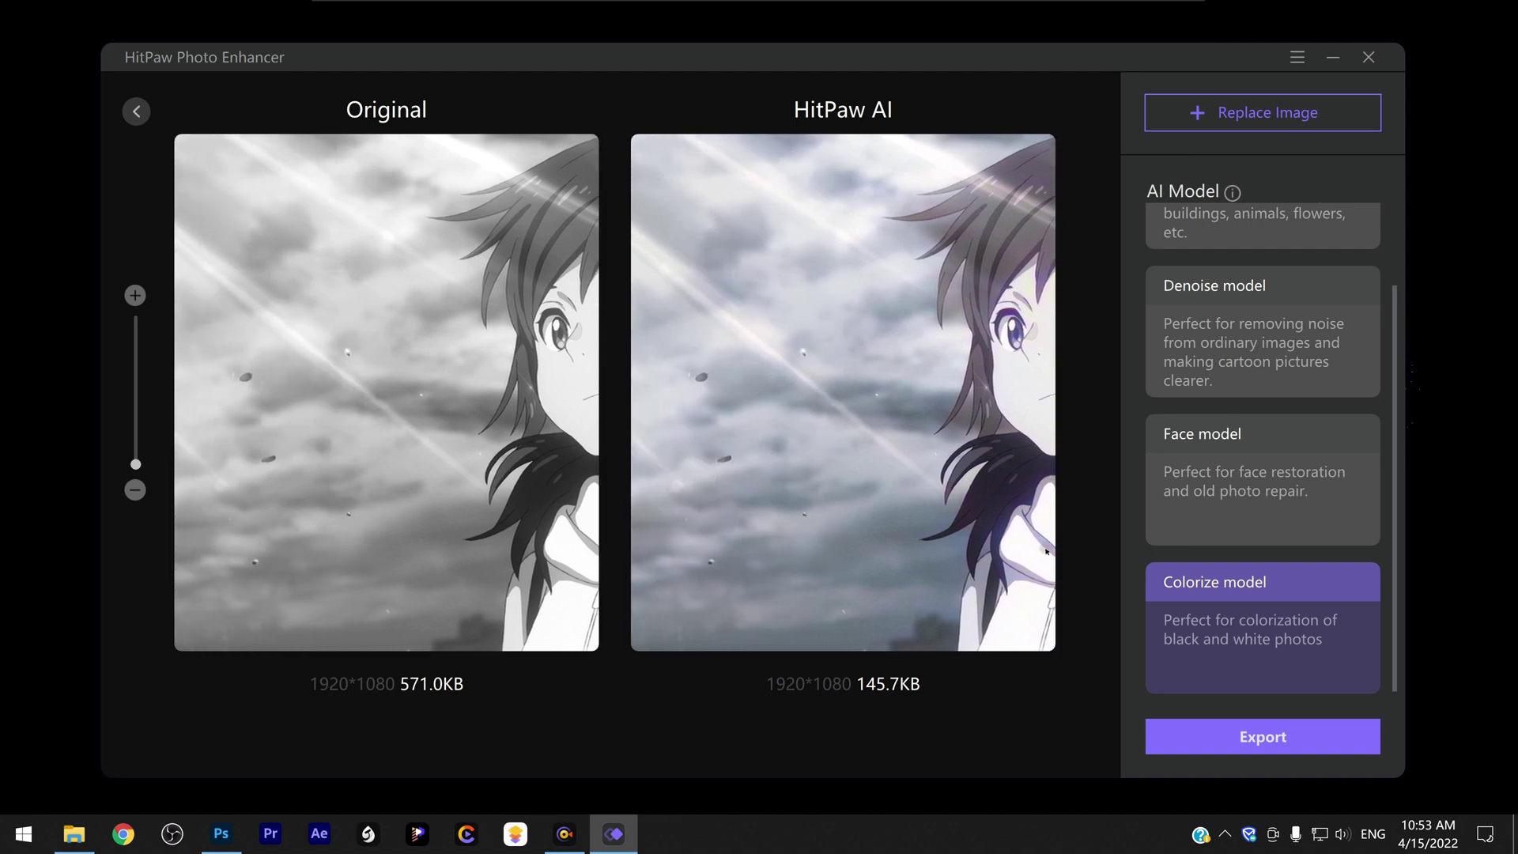
scroll(694, 438, "up", 2)
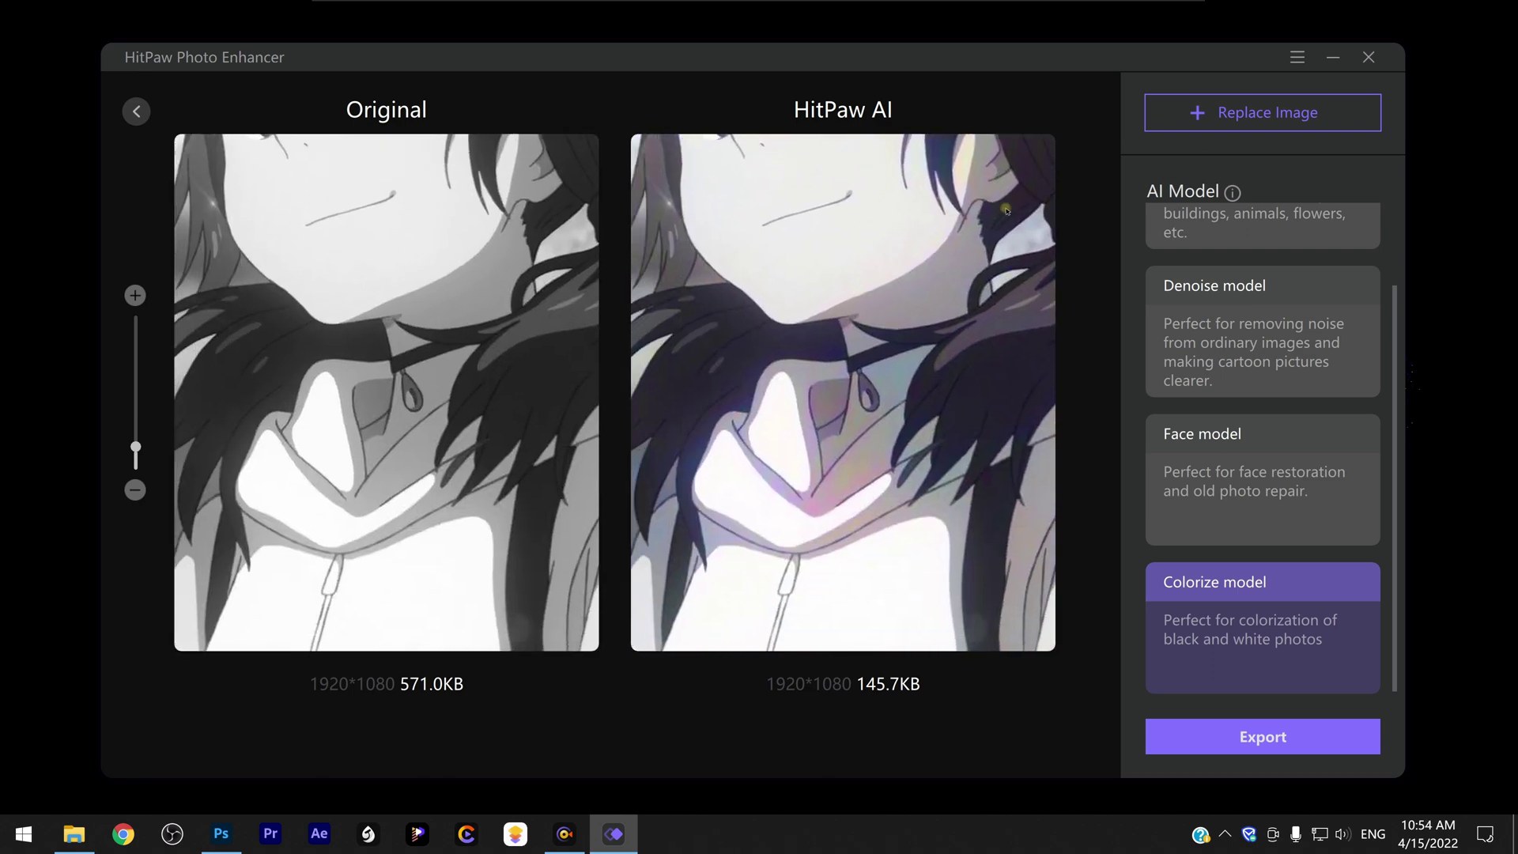
scroll(931, 465, "down", 2)
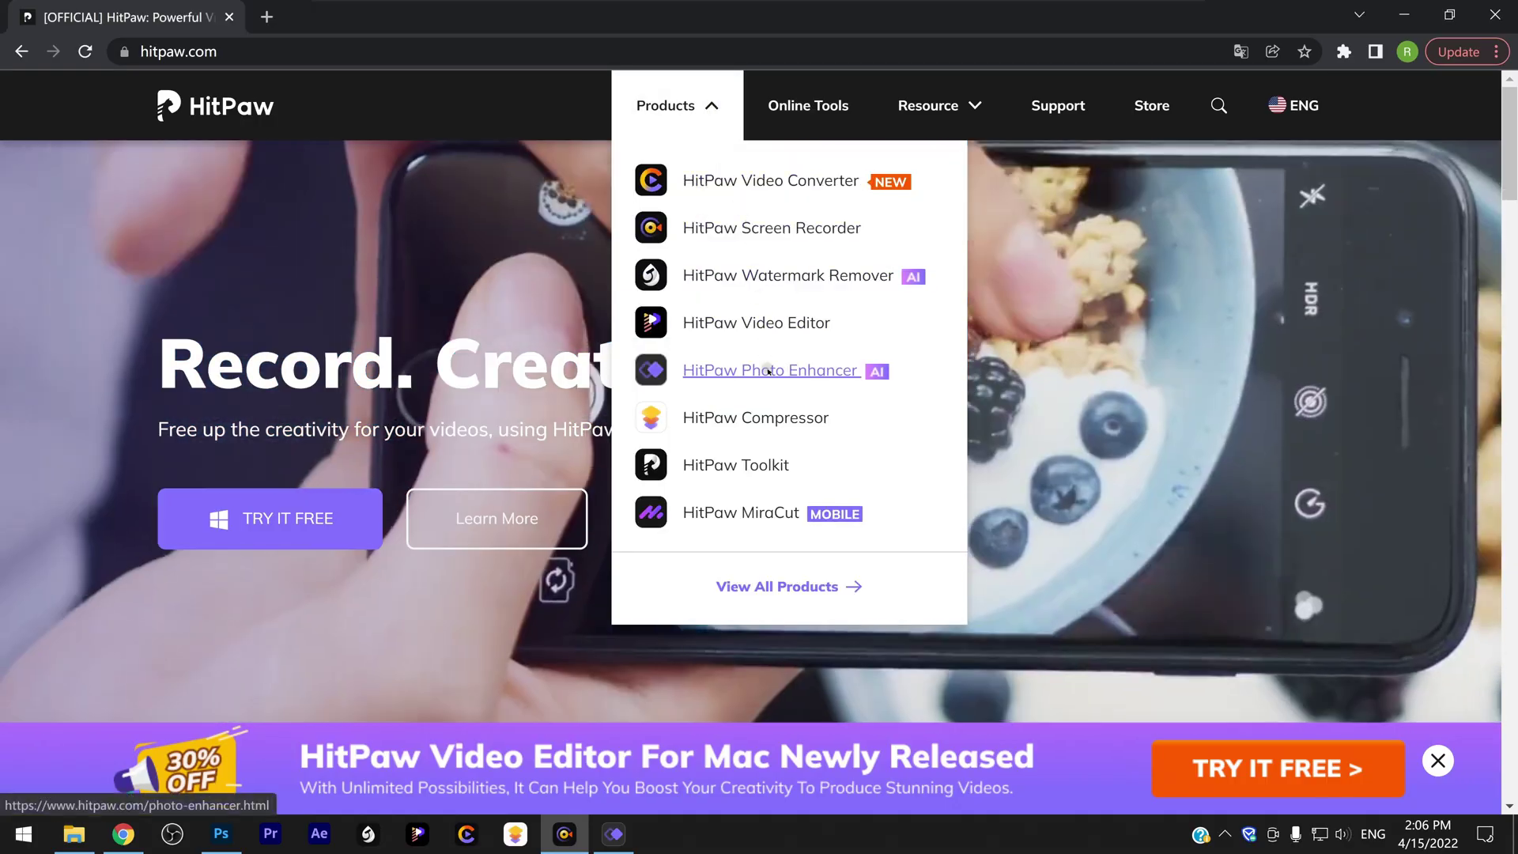
Open the HitPaw Photo Enhancer product page and drag its demo slider toward the enhanced side
left_click(769, 372)
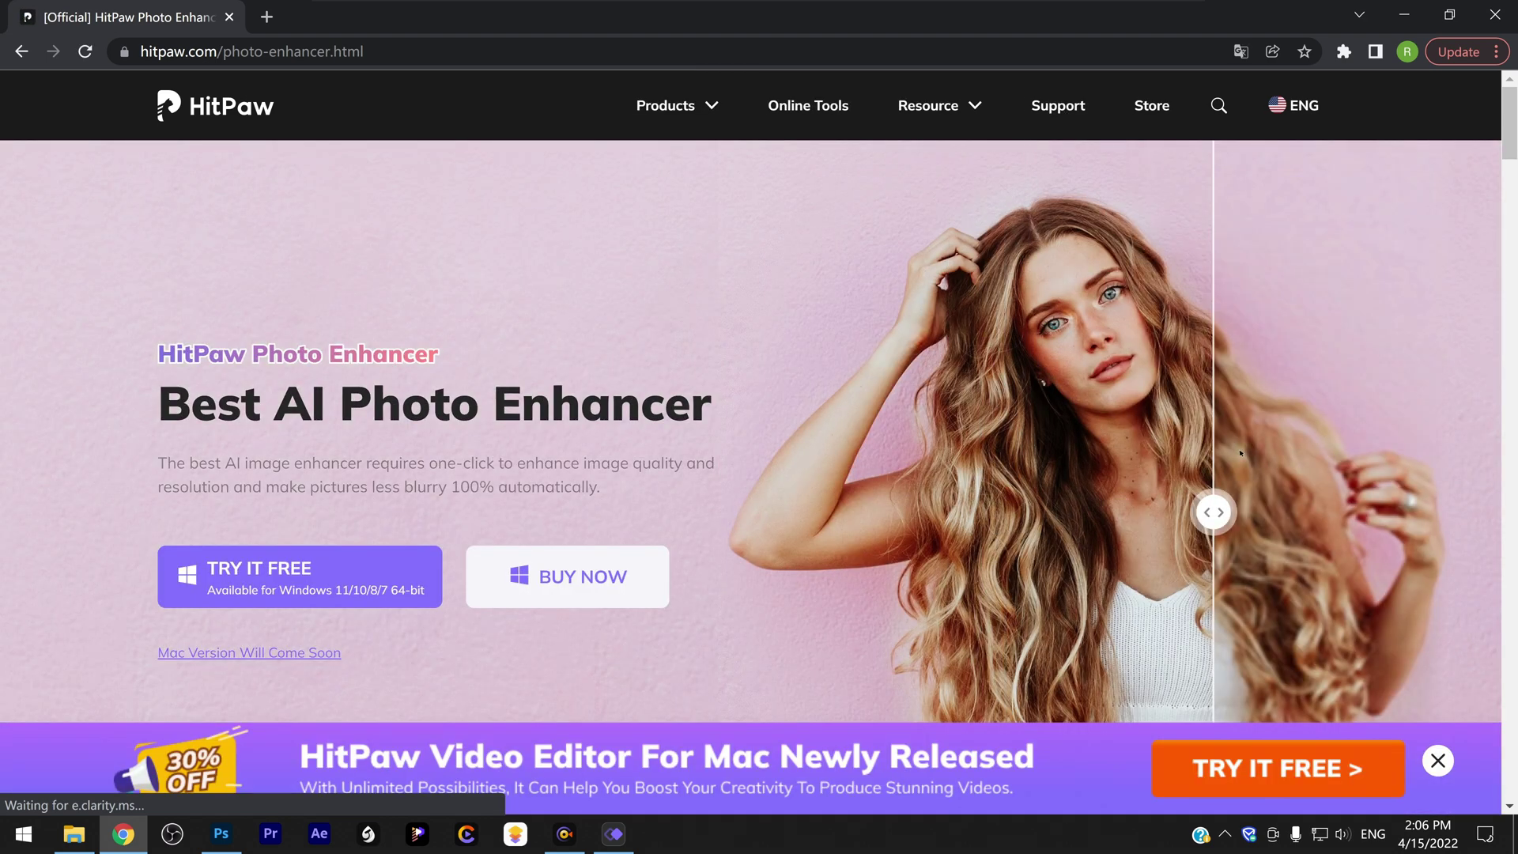
left_click_drag(1241, 451, 743, 480)
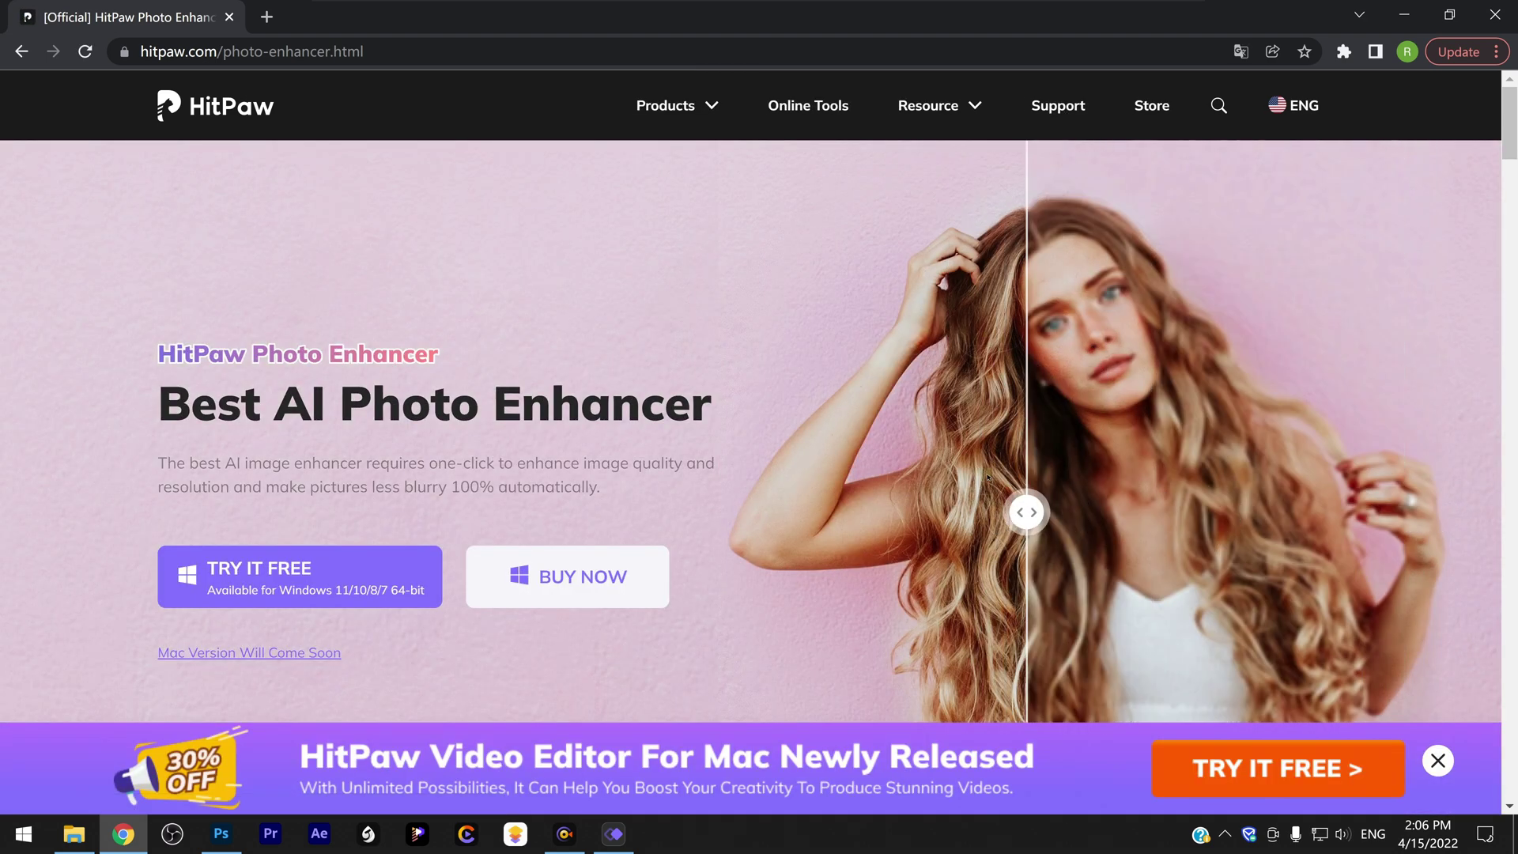
scroll(728, 472, "down", 1)
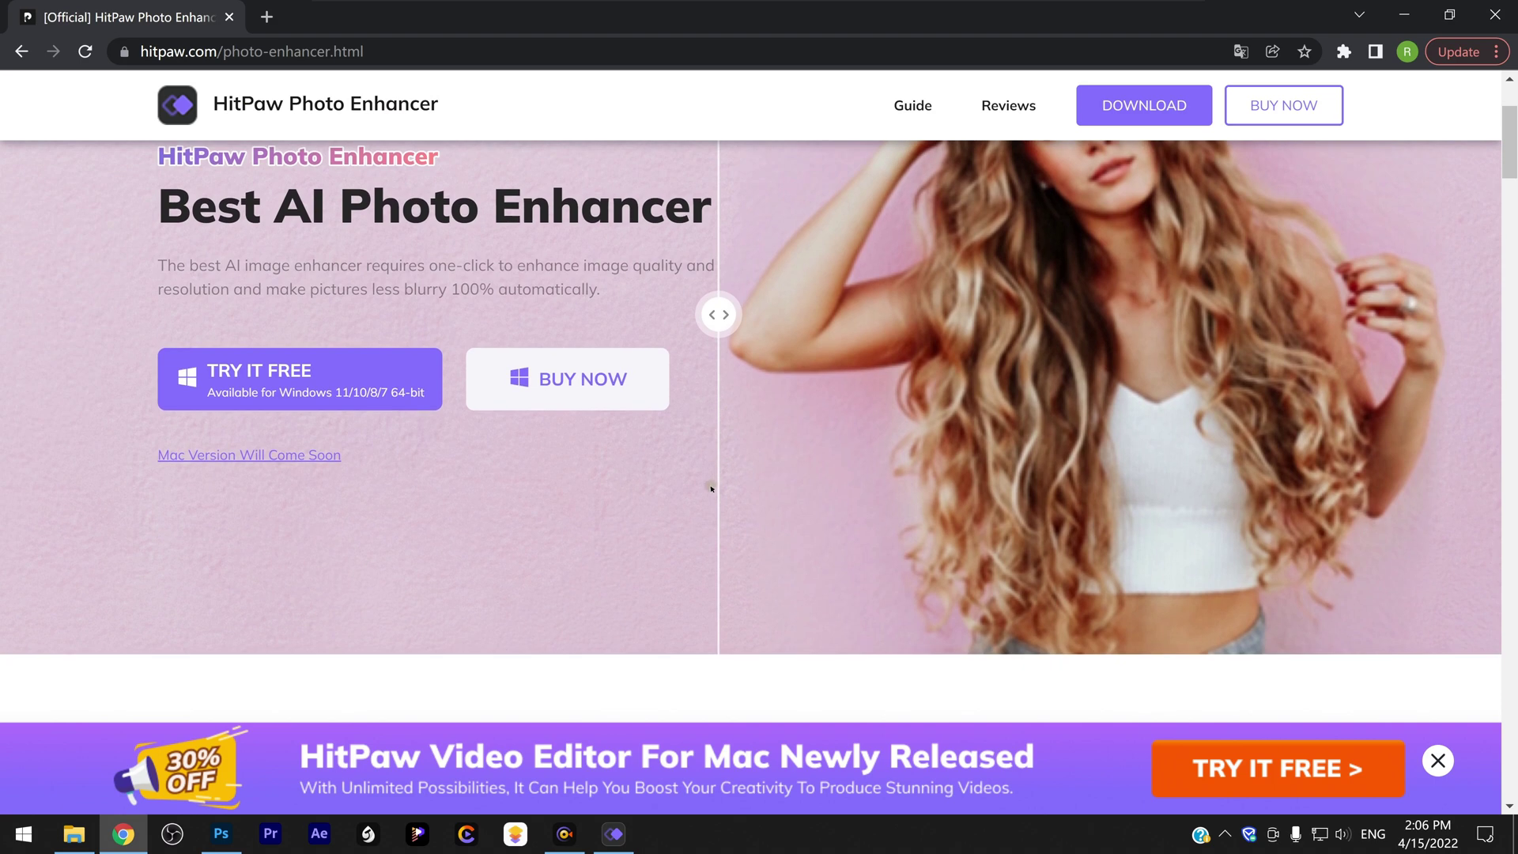